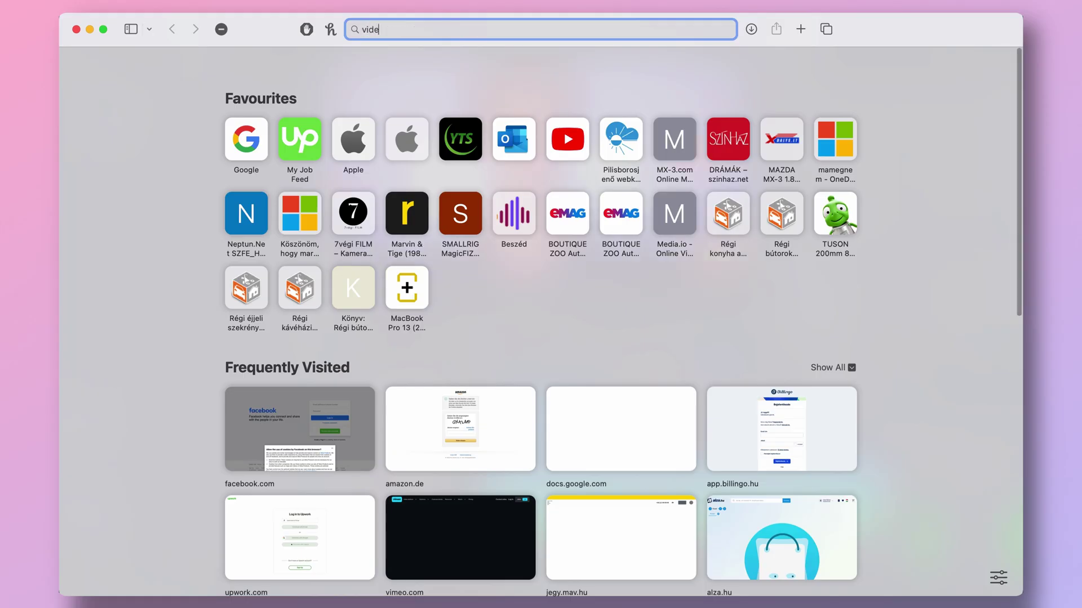
Go to videoconverter.wondershare.com from the Safari address bar suggestion
{"action": "key", "text": "Return"}
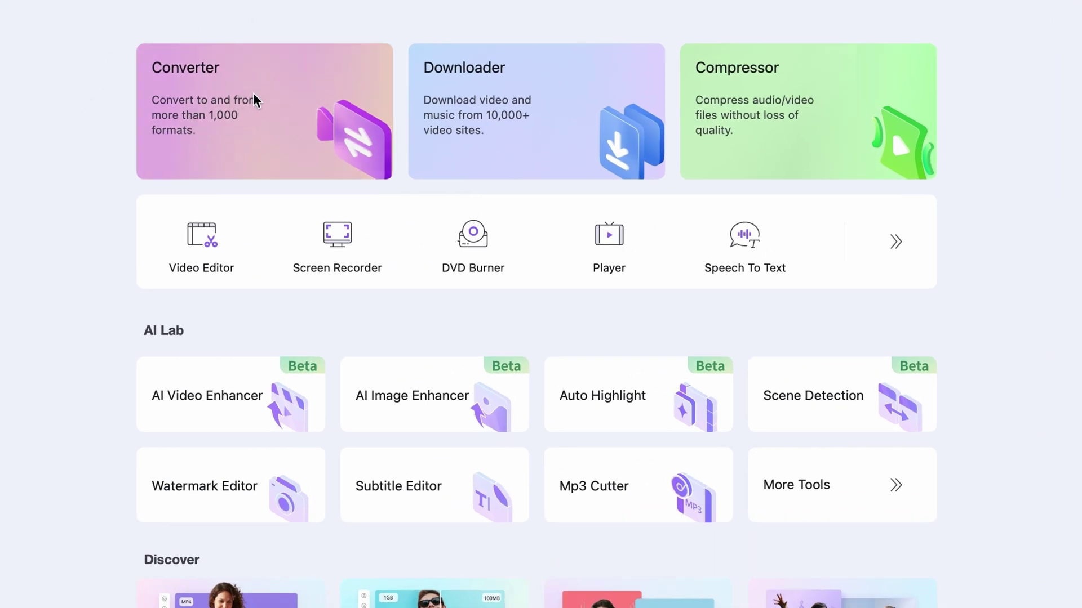
Load the four videos from Downloads into the Converter, each targeting MOV output
{"action": "left_click", "coordinate": [253, 93]}
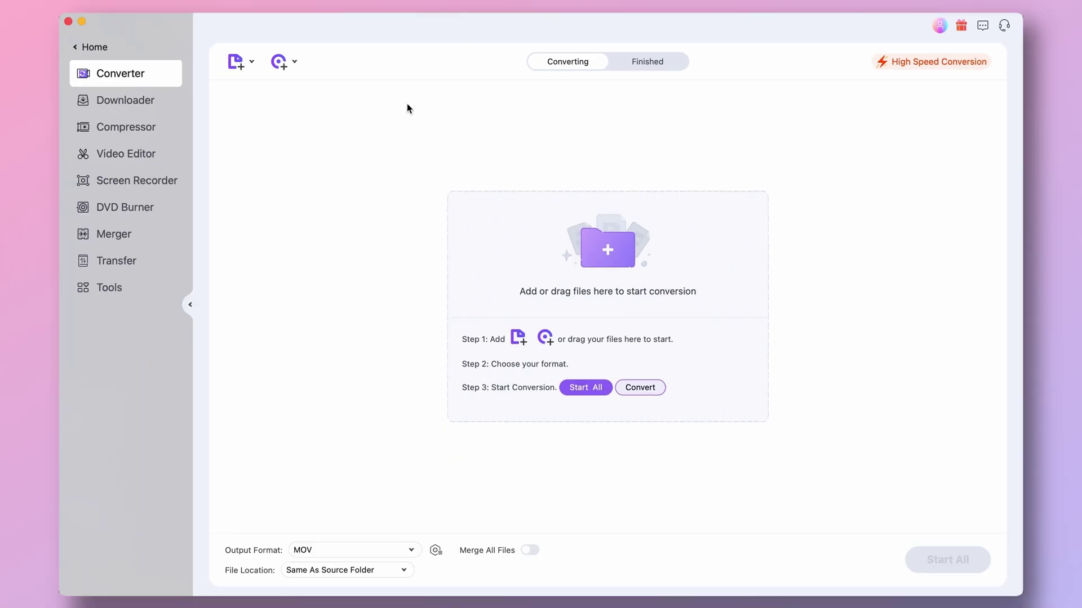
{"action": "left_click", "coordinate": [533, 256]}
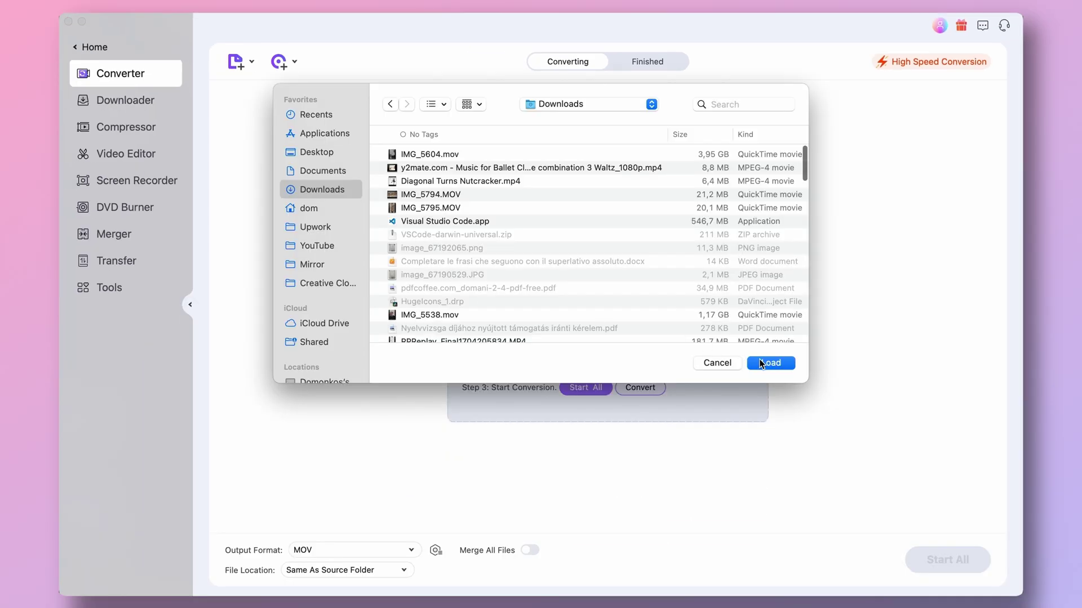
{"action": "left_click", "coordinate": [776, 362]}
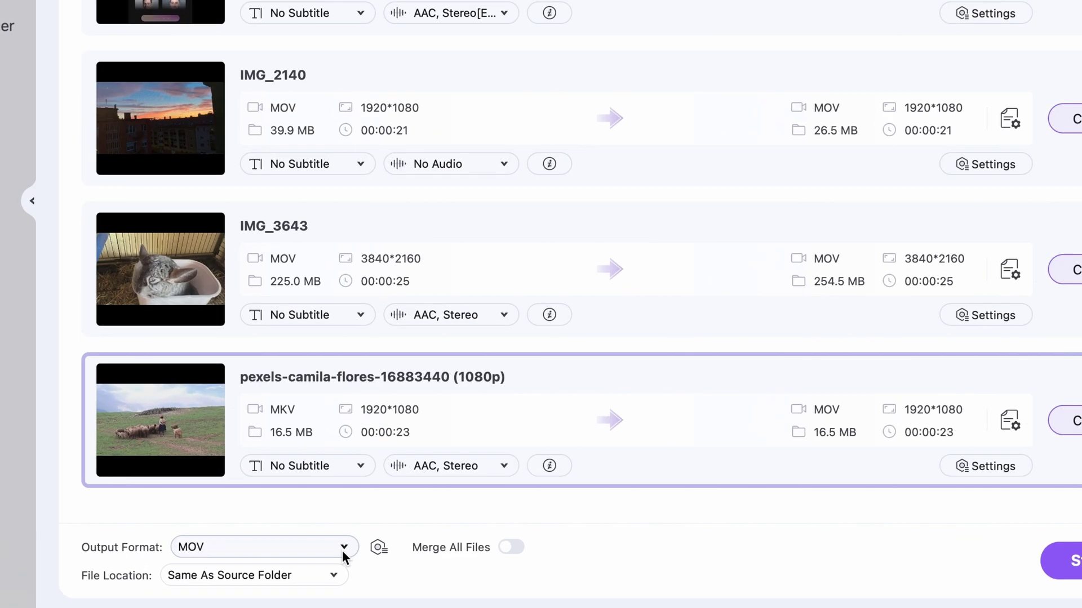
Convert all four videos to MP4 at source resolution, saving to the January folder
{"action": "left_click", "coordinate": [411, 549]}
{"action": "left_click", "coordinate": [342, 547]}
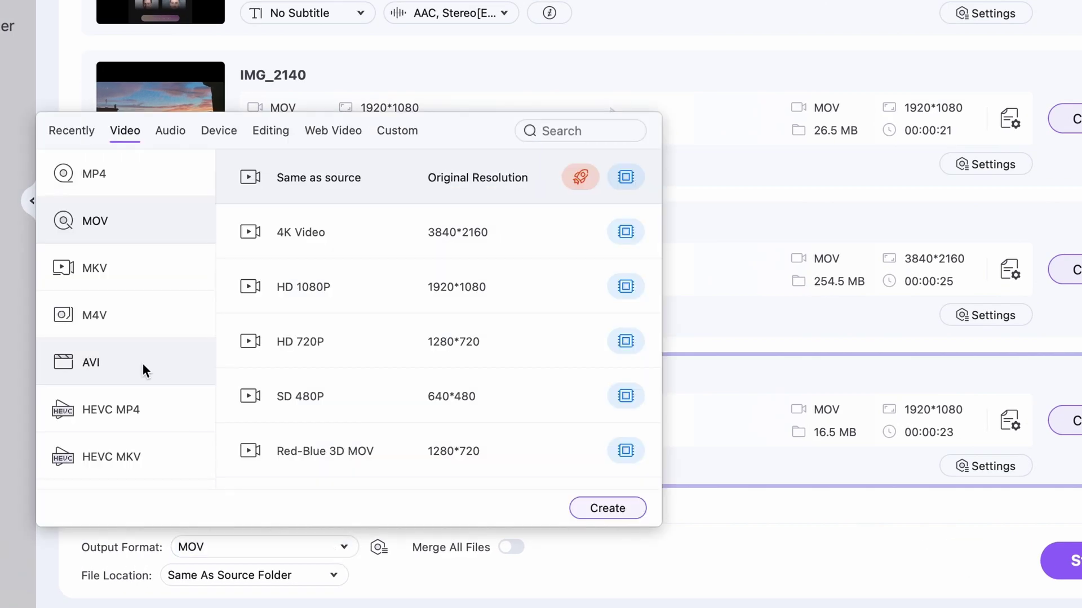
{"action": "left_click", "coordinate": [93, 173]}
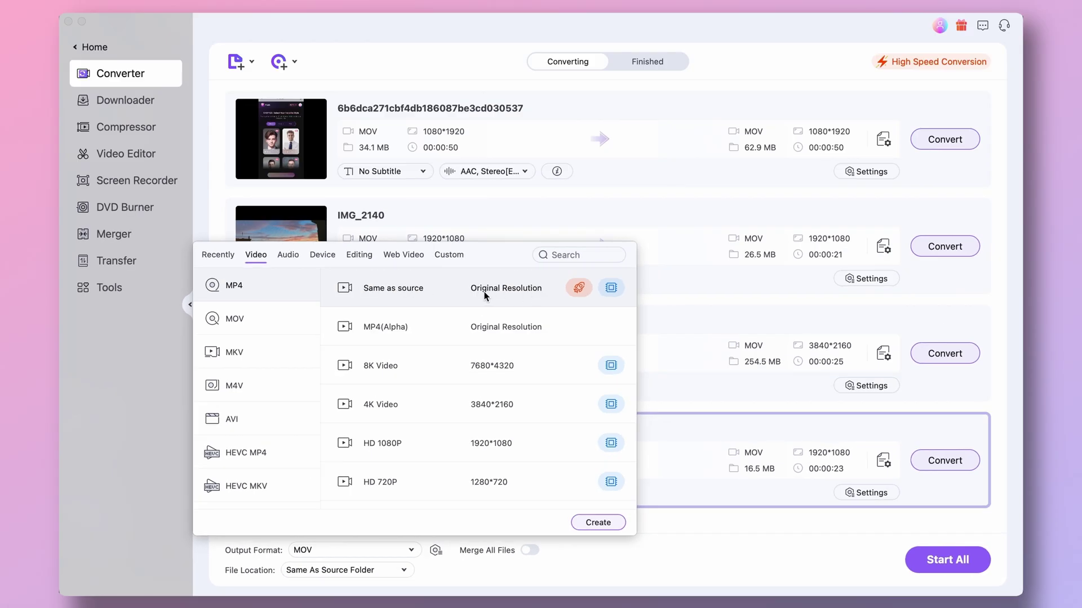
{"action": "left_click", "coordinate": [485, 291]}
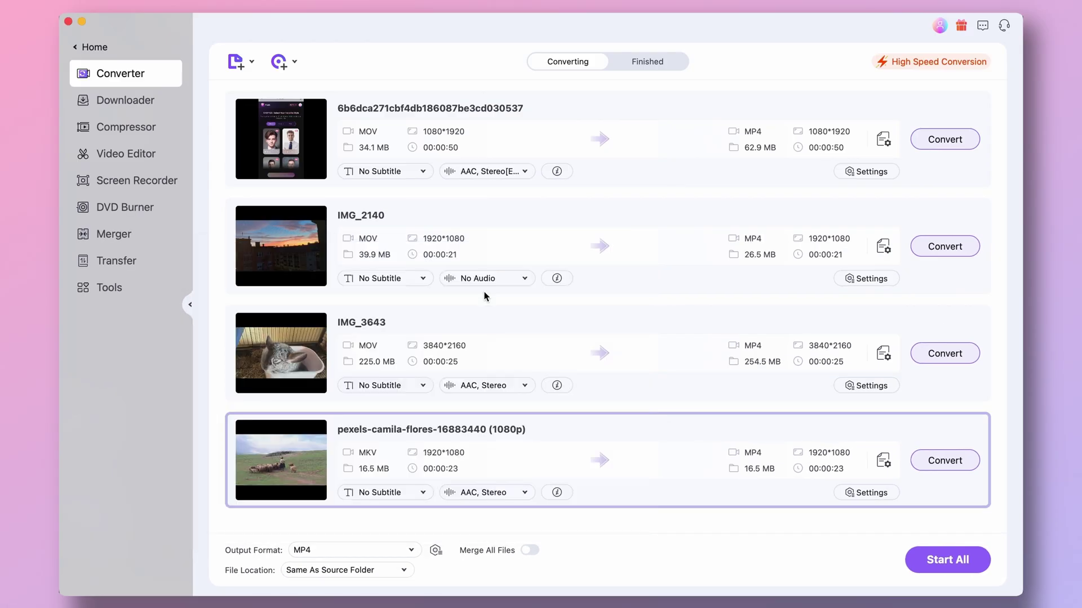
{"action": "left_click", "coordinate": [296, 569]}
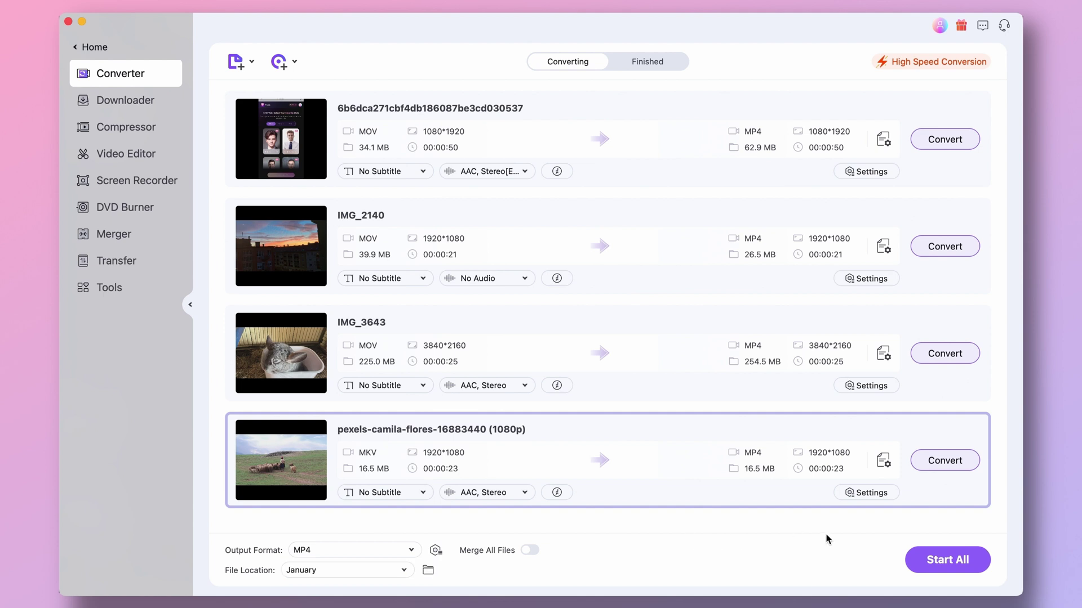
{"action": "left_click", "coordinate": [948, 558]}
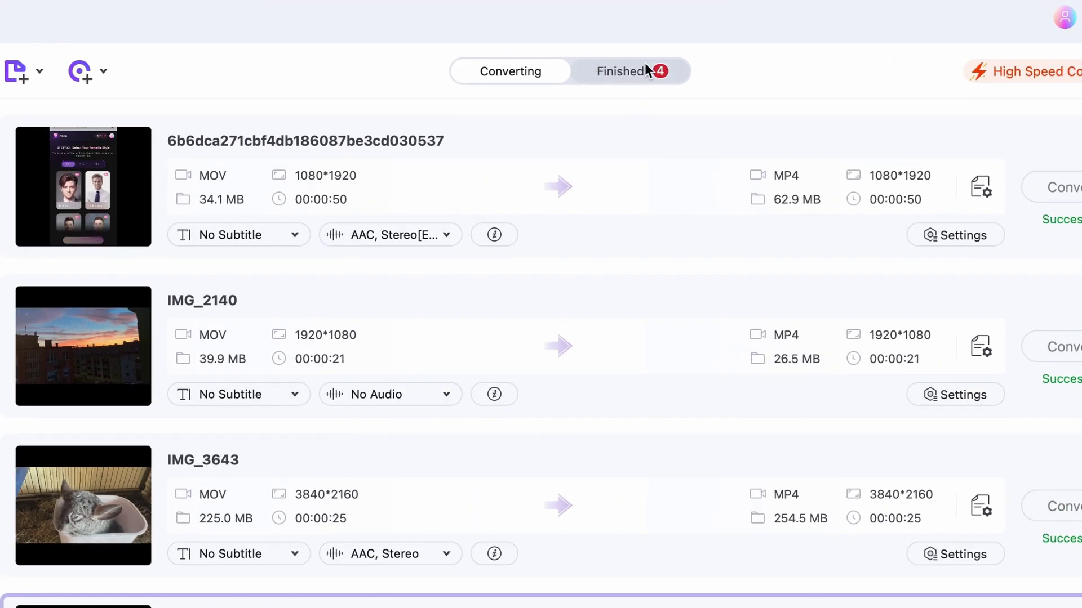
Review finished conversions and reveal the converted IMG_3643 file in its folder
{"action": "left_click", "coordinate": [645, 65]}
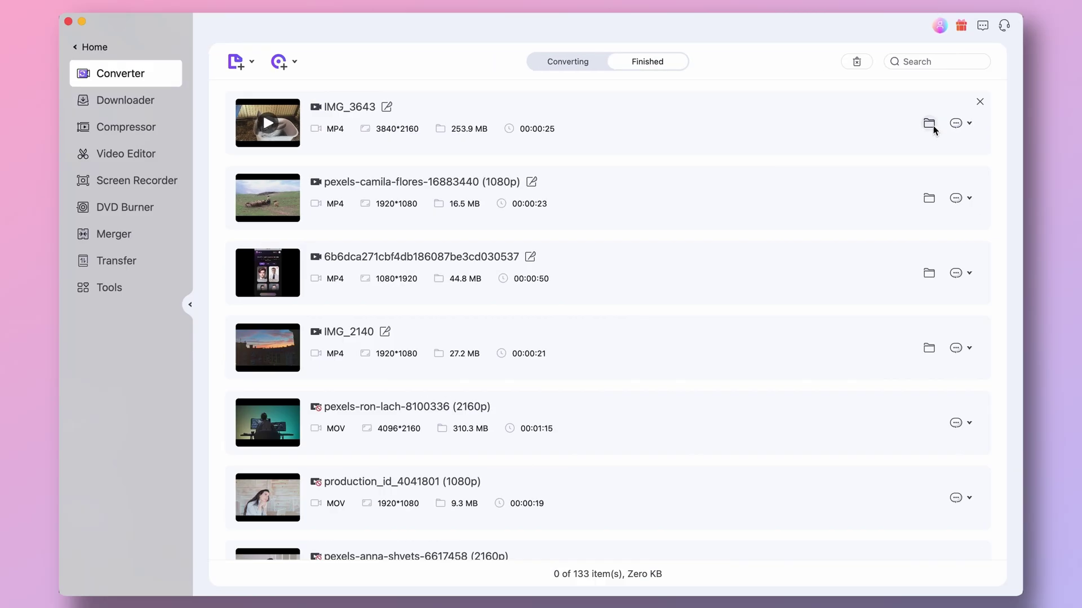
{"action": "left_click", "coordinate": [930, 124]}
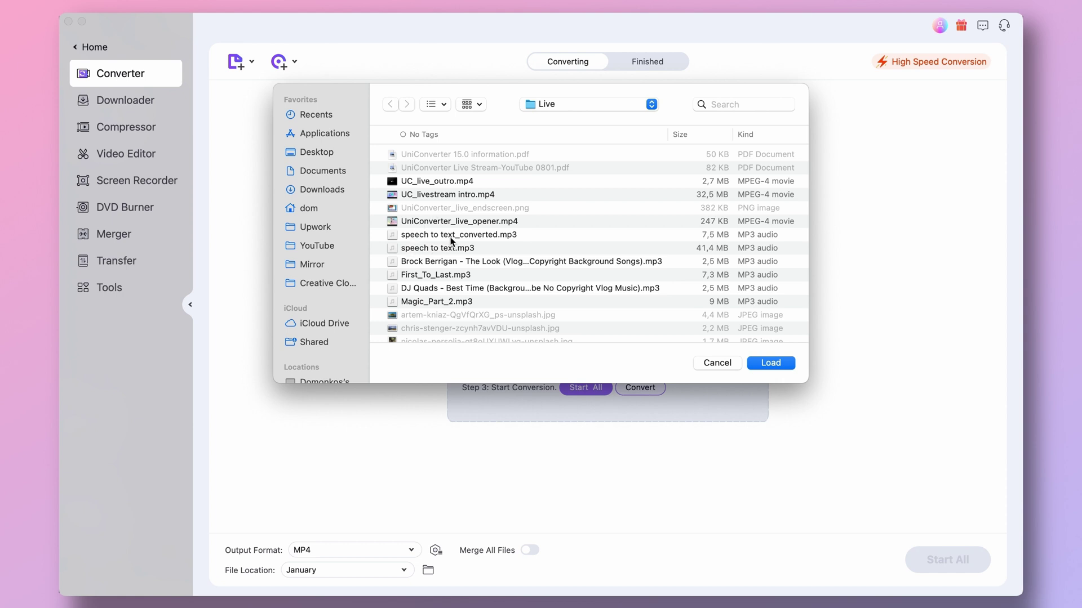
Select First_To_Last.mp3, the production_id video and the pexels-camila-flores MKV for loading
{"action": "left_click", "coordinate": [445, 277]}
{"action": "scroll", "coordinate": [445, 277], "scroll_direction": "down", "scroll_amount": 5}
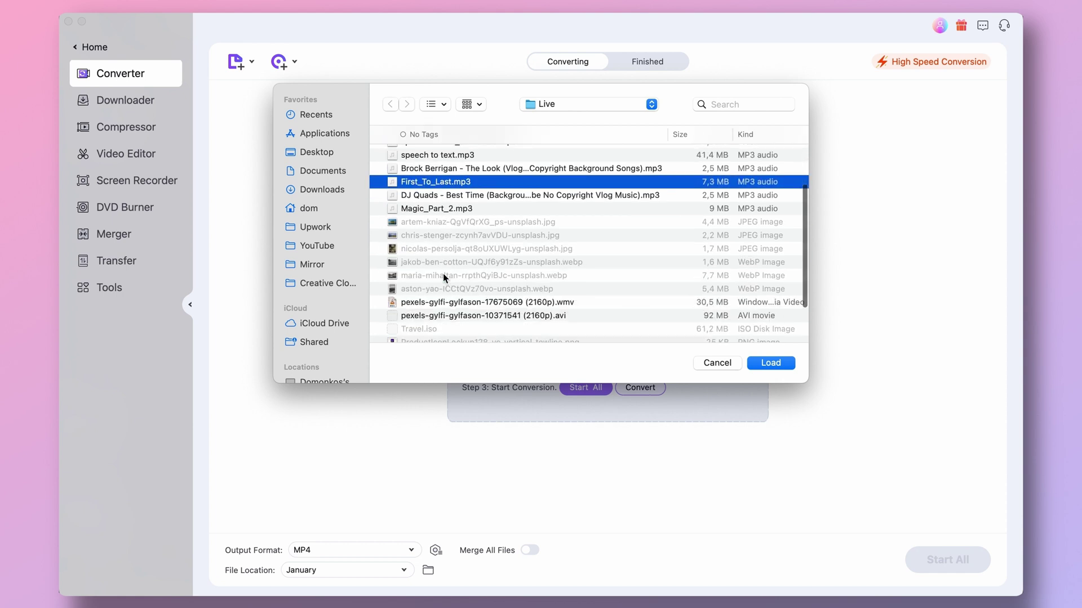
{"action": "scroll", "coordinate": [446, 277], "scroll_direction": "down", "scroll_amount": 2}
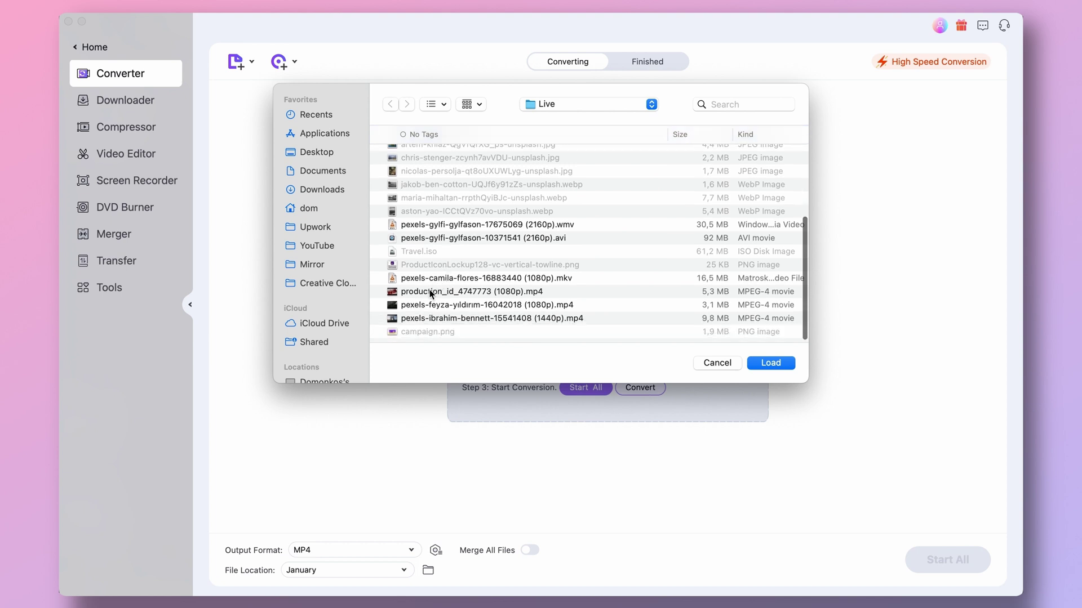
{"action": "left_click", "coordinate": [430, 292]}
{"action": "left_click", "coordinate": [433, 279]}
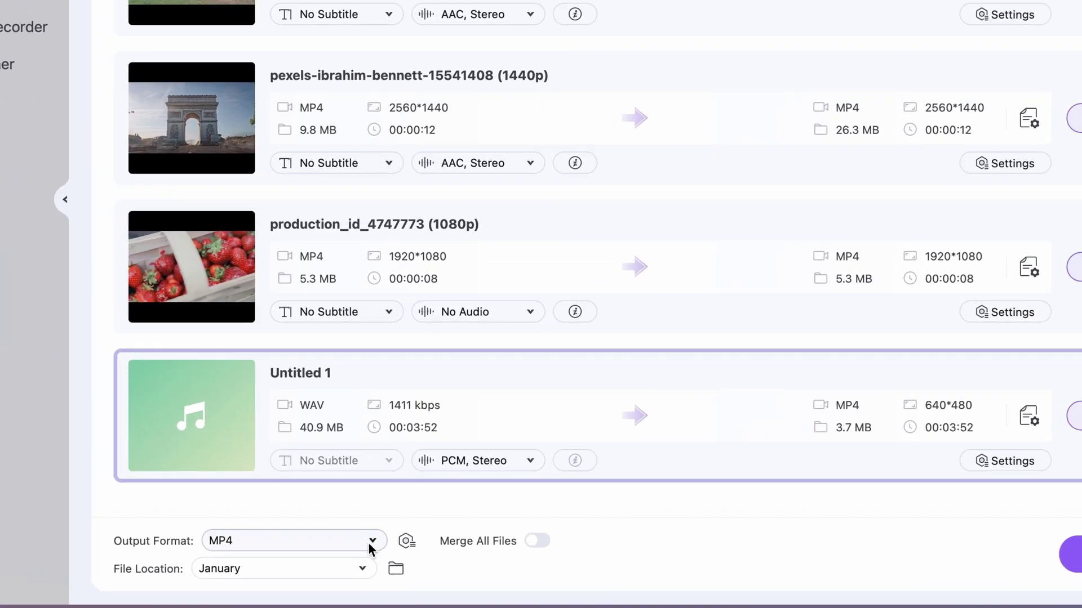
Set the whole batch's output format to MP3 High Quality
{"action": "left_click", "coordinate": [411, 551]}
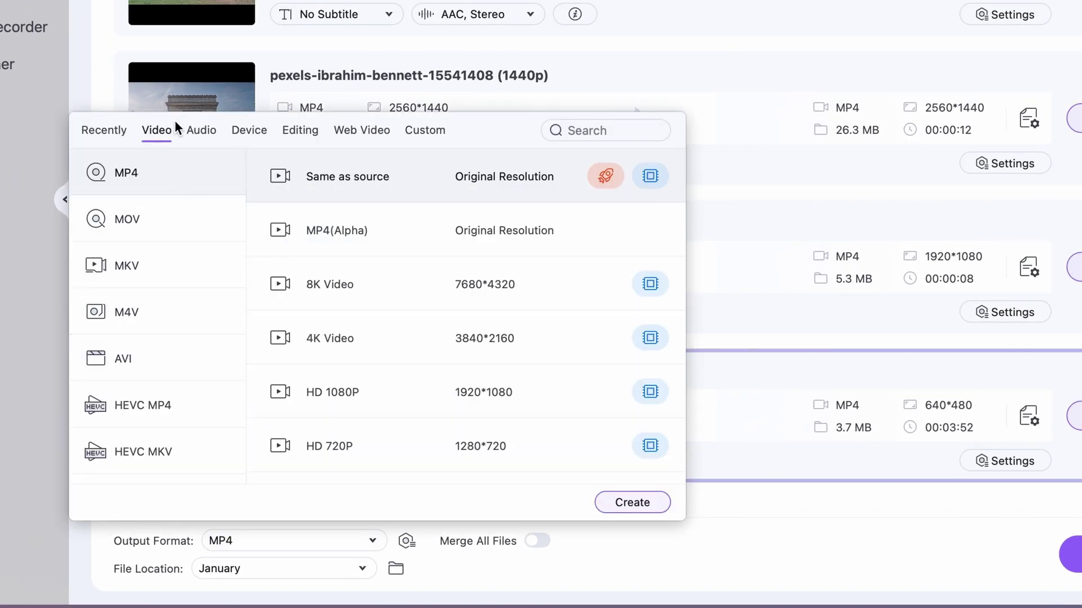
{"action": "left_click", "coordinate": [203, 130]}
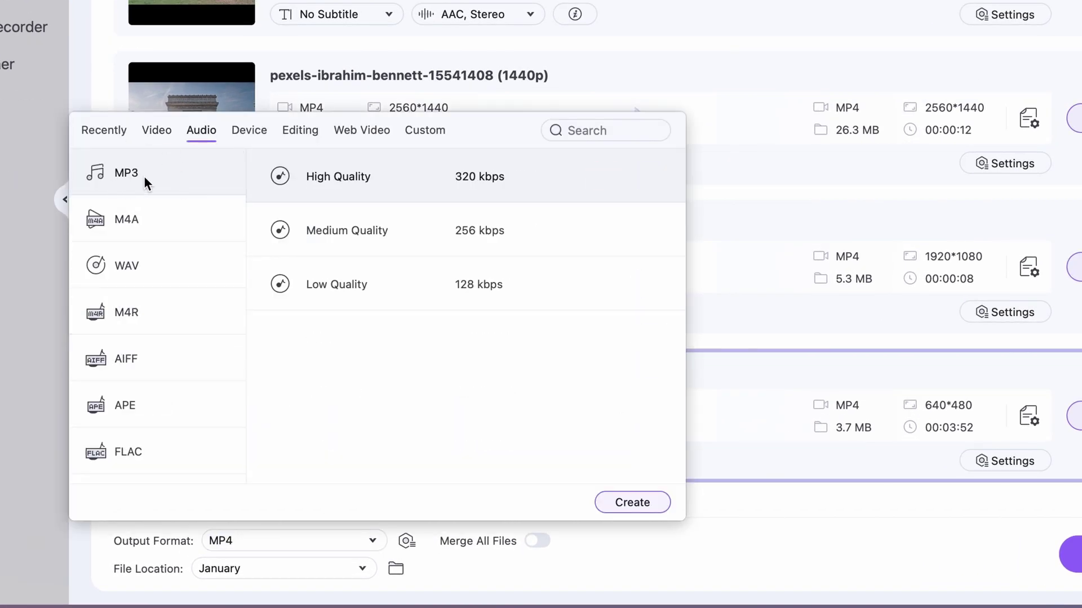
{"action": "left_click", "coordinate": [347, 179]}
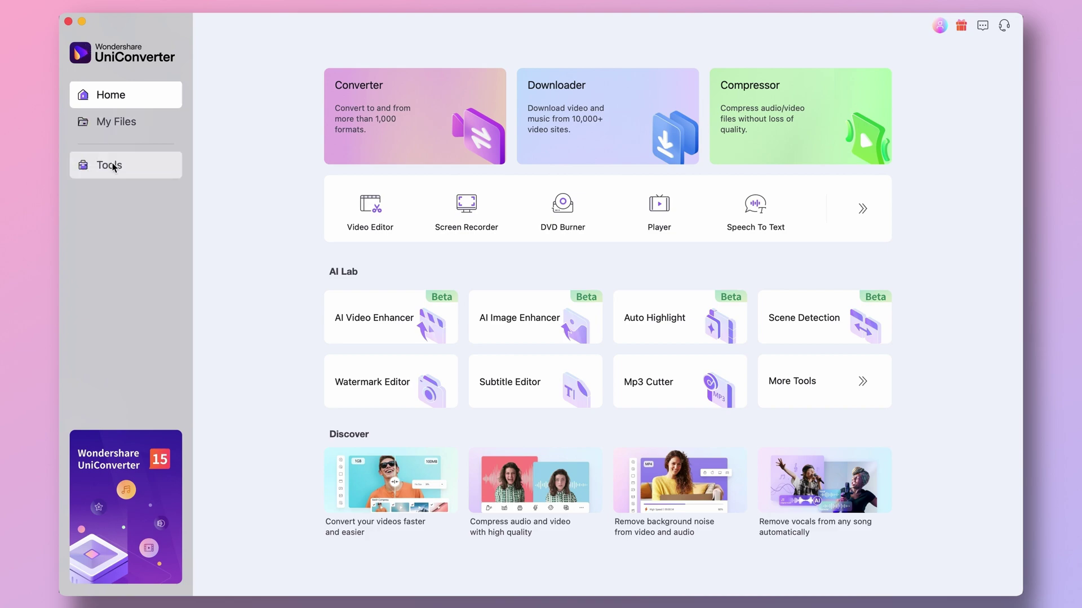
Load the selected HEIC photos into the Image Converter tool
{"action": "left_click", "coordinate": [114, 167]}
{"action": "scroll", "coordinate": [541, 338], "scroll_direction": "down", "scroll_amount": 5}
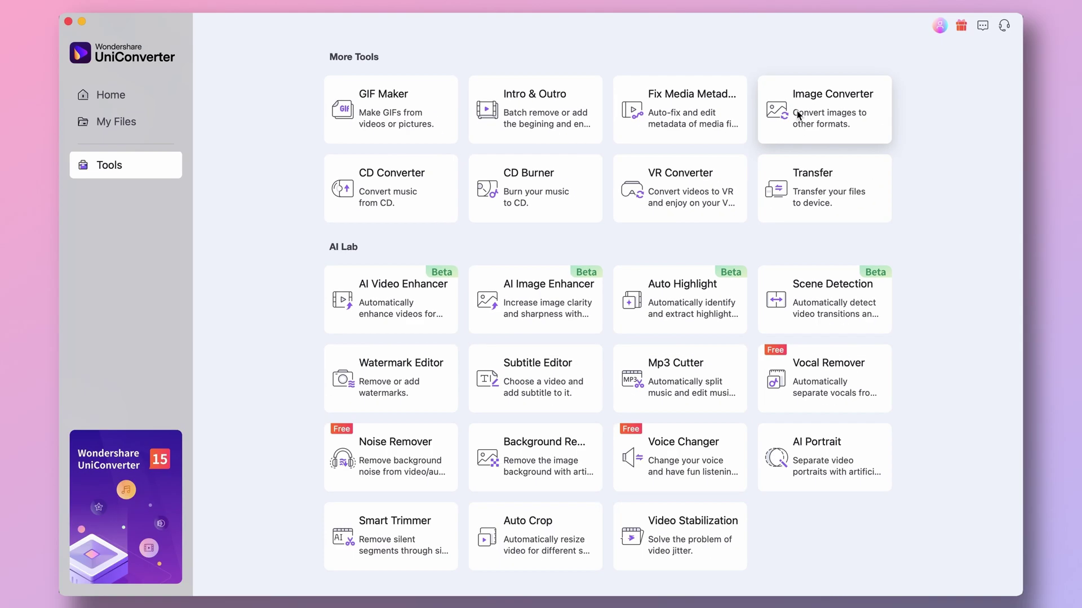
{"action": "left_click", "coordinate": [797, 114]}
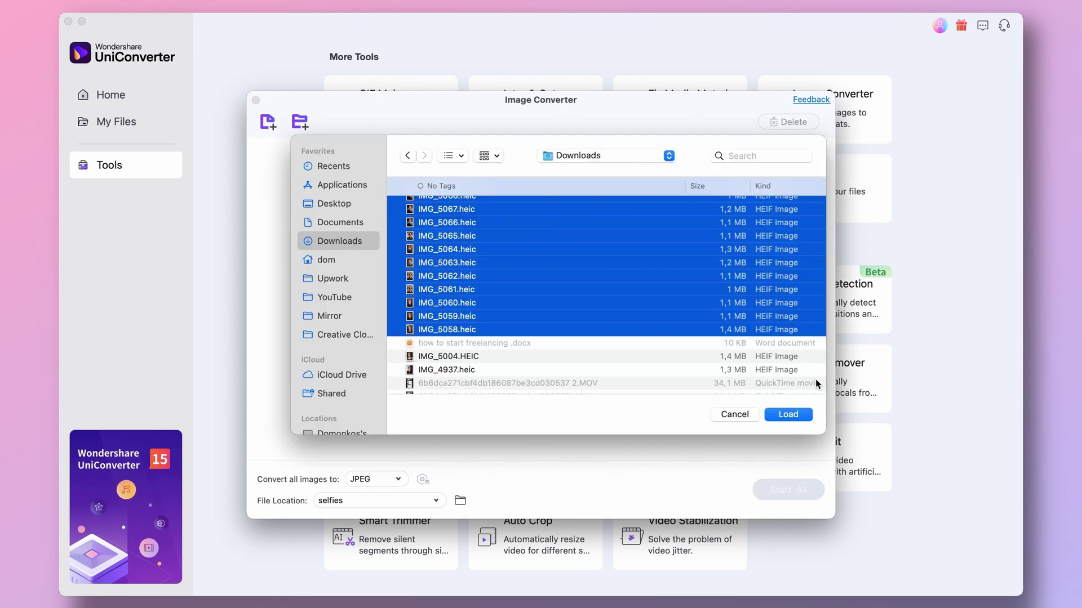
{"action": "left_click", "coordinate": [802, 415]}
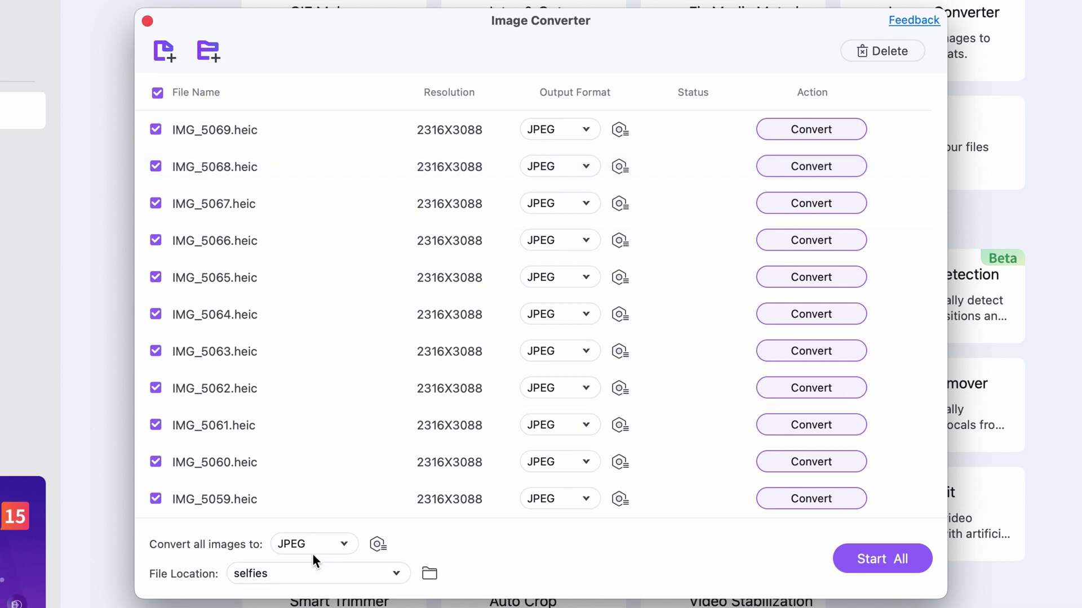
Set IMG_5069's output to PNG and IMG_5068's output to TIFF
{"action": "left_click", "coordinate": [344, 544]}
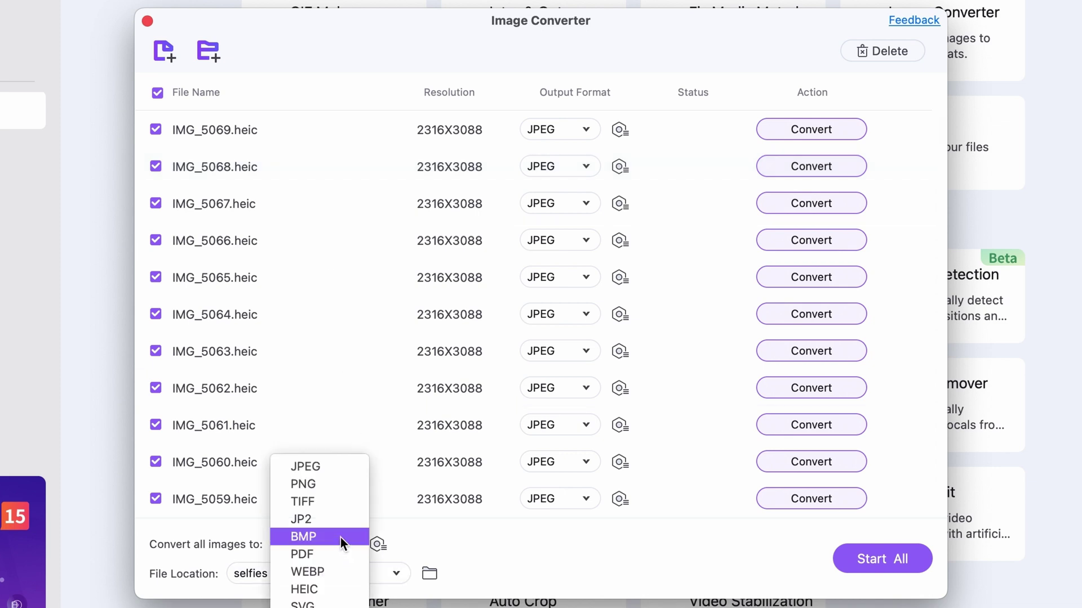
{"action": "left_click", "coordinate": [329, 468]}
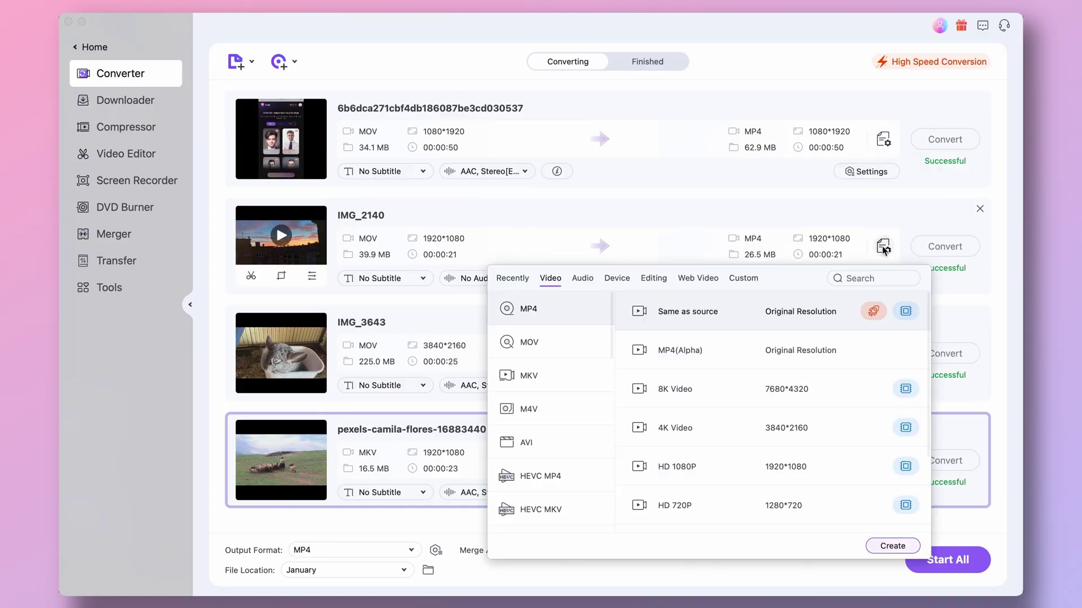
{"action": "left_click", "coordinate": [884, 355]}
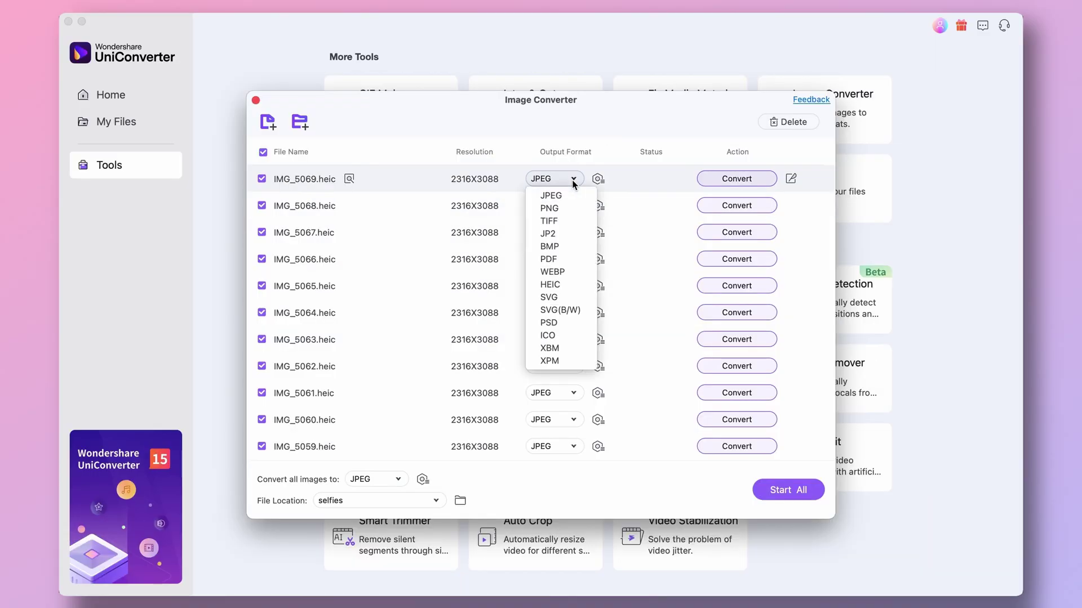
{"action": "left_click", "coordinate": [553, 206]}
{"action": "left_click", "coordinate": [550, 248]}
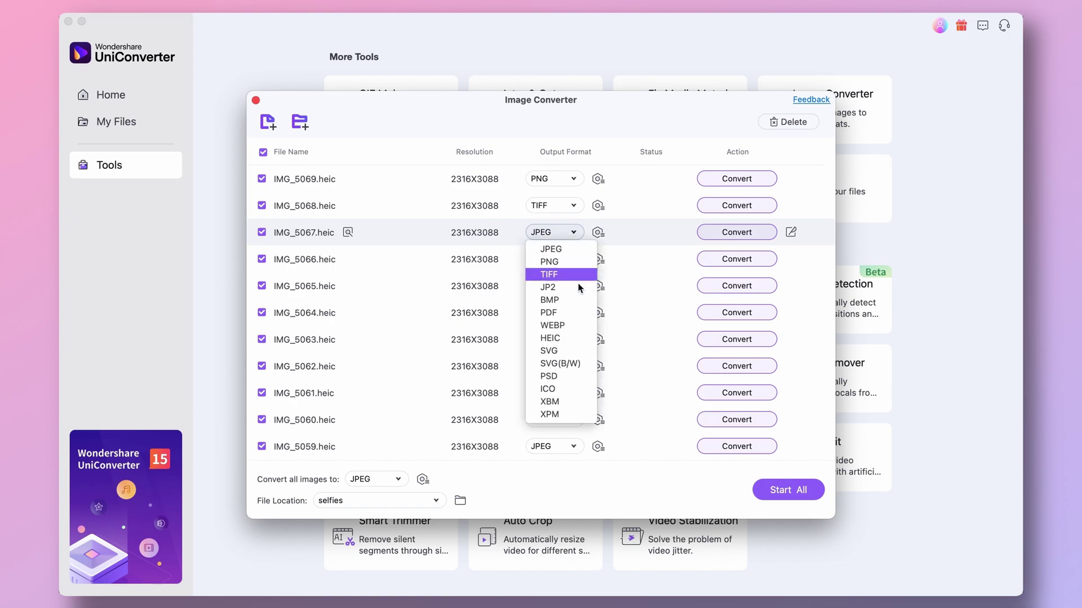